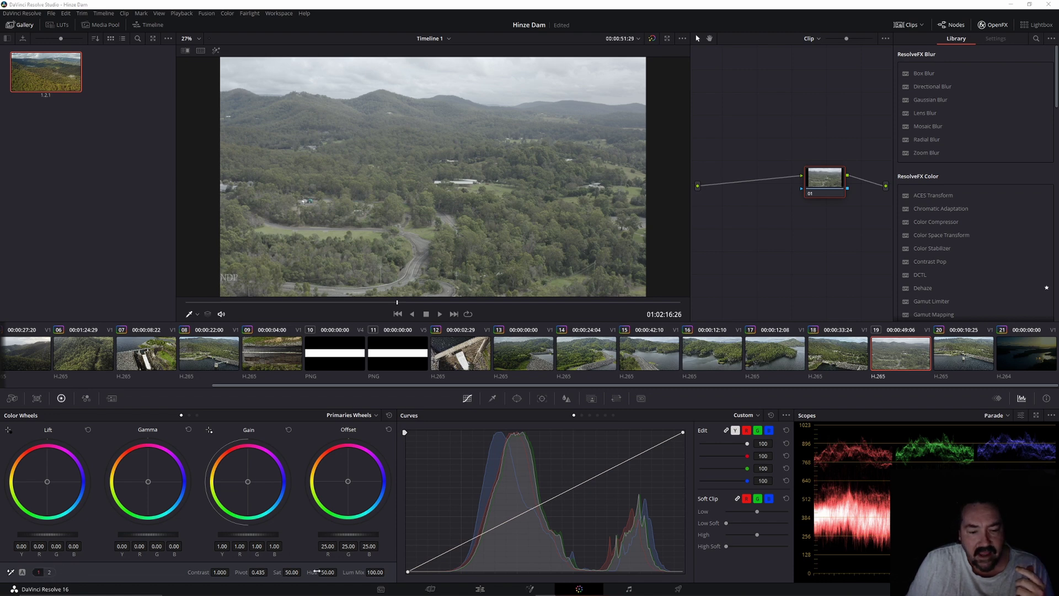
# Raise saturation to 75.60 and bend the custom curve into an S for darker shadows and brighter highlights.
pyautogui.moveTo(283, 574); pyautogui.dragTo(303, 572)
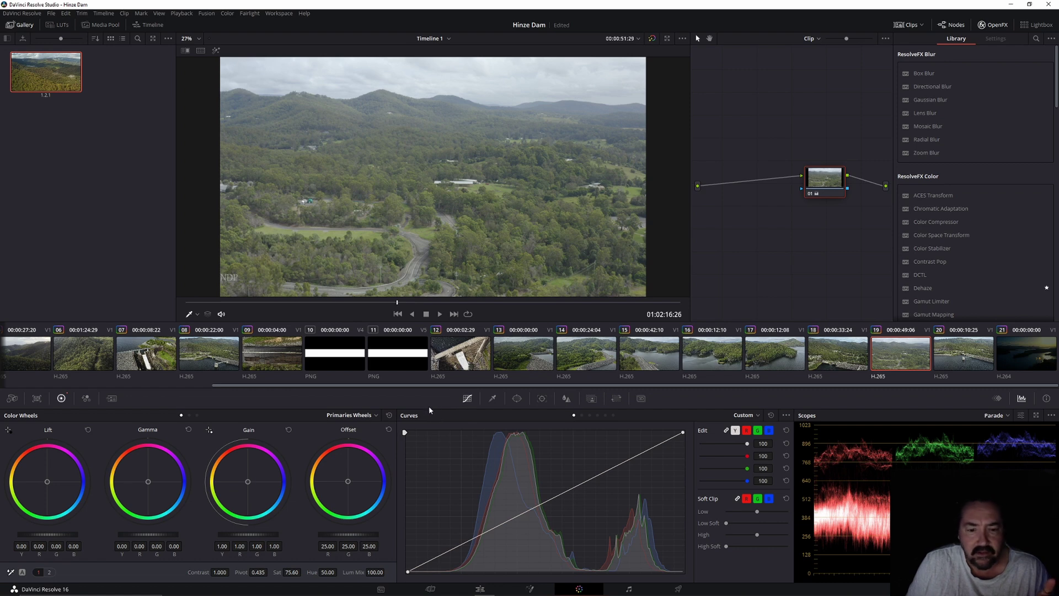
pyautogui.moveTo(458, 546); pyautogui.dragTo(462, 557)
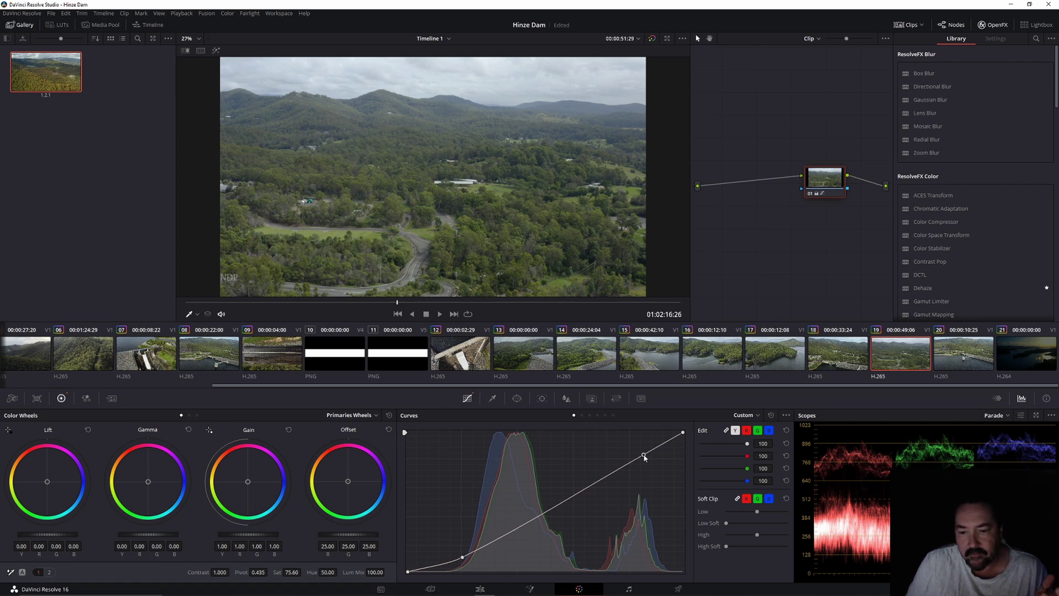
pyautogui.moveTo(643, 456); pyautogui.dragTo(638, 452)
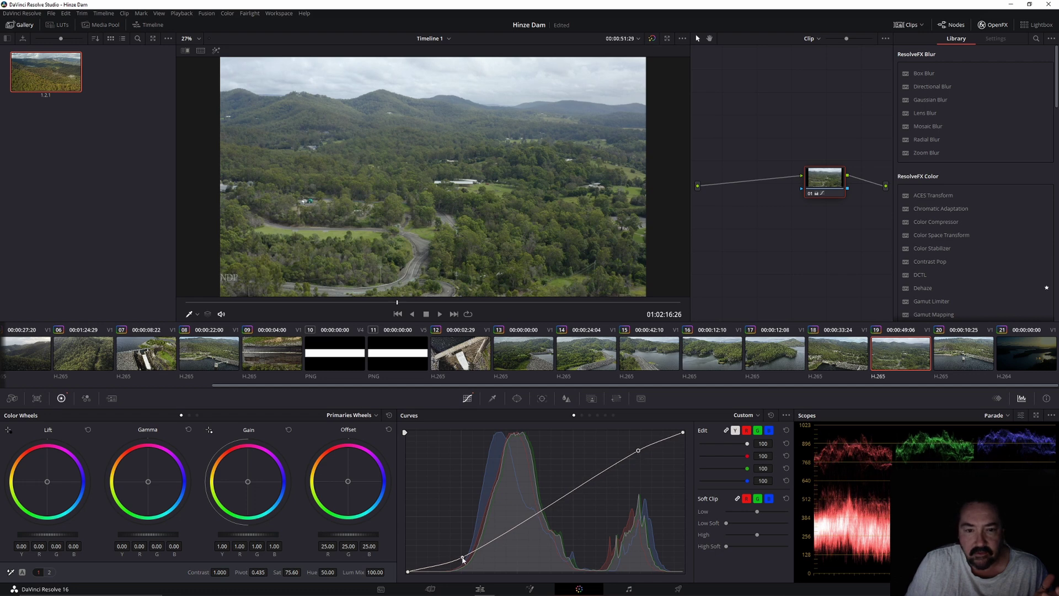
pyautogui.moveTo(461, 559); pyautogui.dragTo(469, 559)
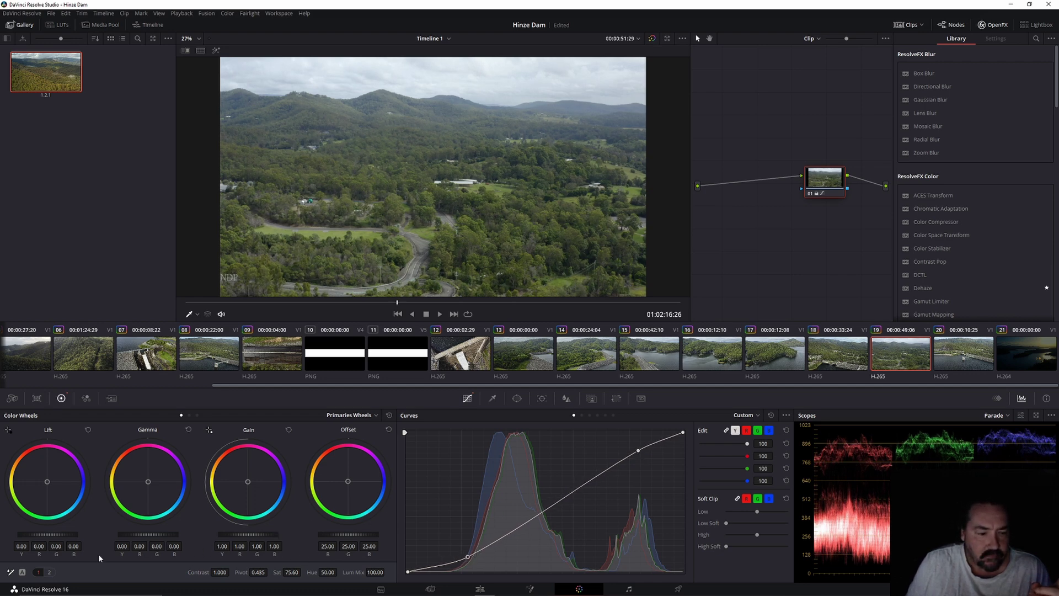
pyautogui.click(49, 573)
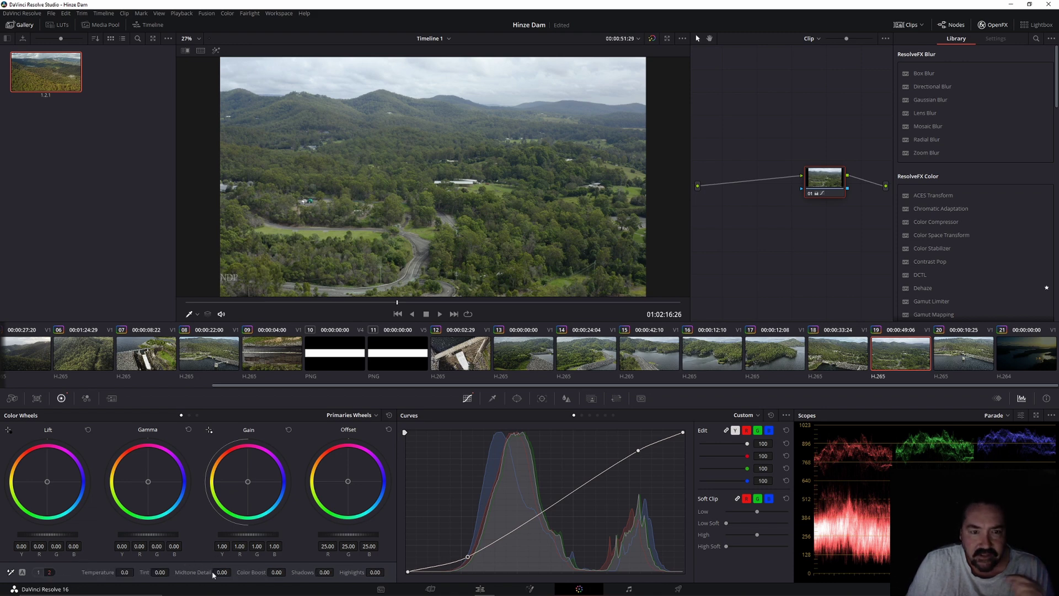
# Set Midtone Detail to 98.50 and nudge node 01 in the node graph.
pyautogui.moveTo(214, 572); pyautogui.dragTo(233, 570)
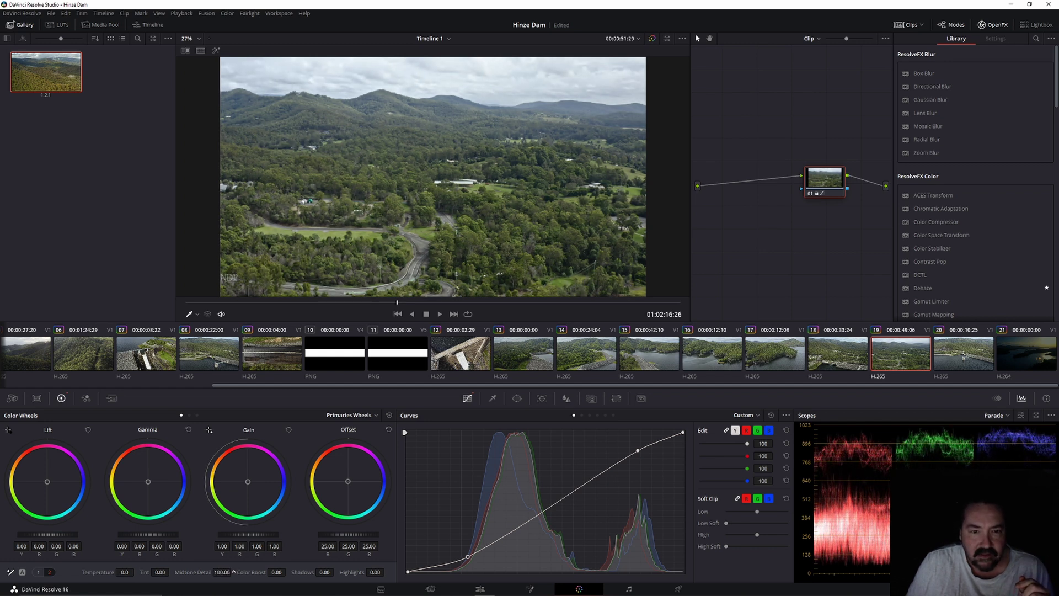
pyautogui.moveTo(233, 572); pyautogui.dragTo(230, 572)
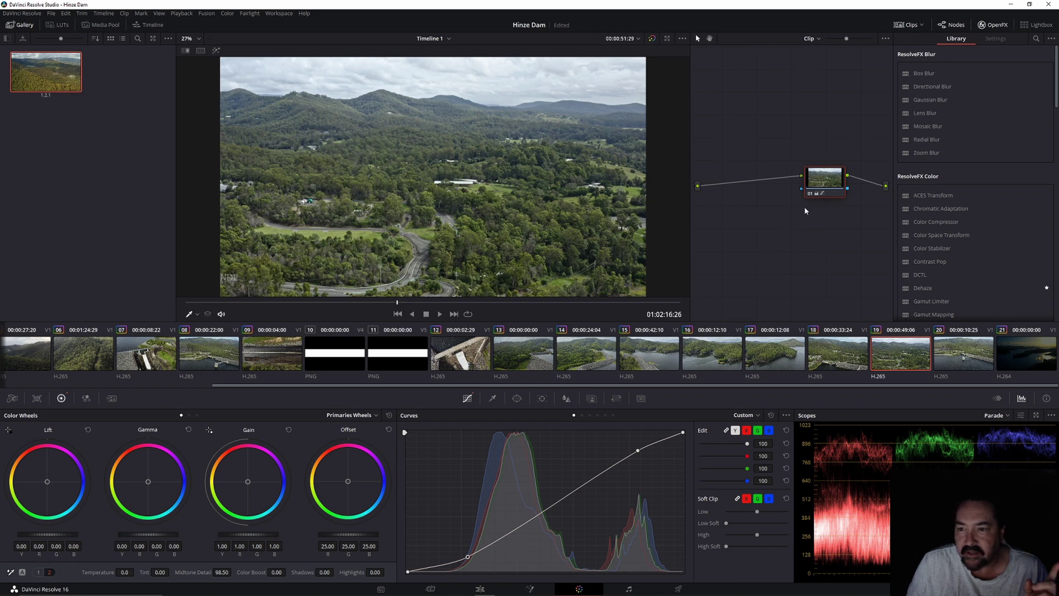
pyautogui.moveTo(814, 183)
pyautogui.mouseDown()
pyautogui.moveTo(762, 161)
pyautogui.moveTo(820, 193)
pyautogui.mouseUp()
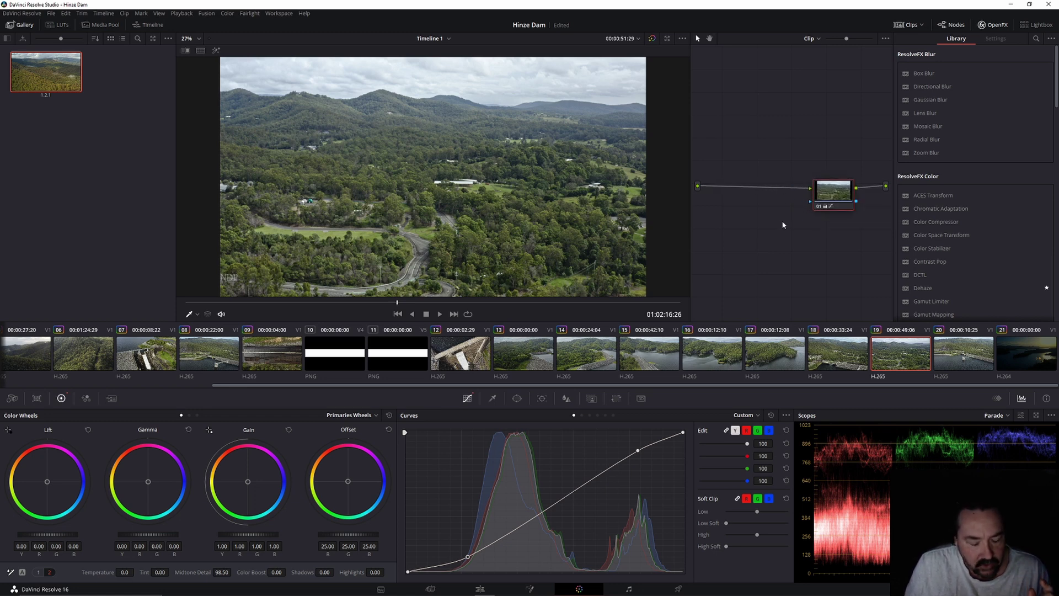
# Add a new node 02 before node 01 and move it to the left.
pyautogui.hotkey('shift', 's')
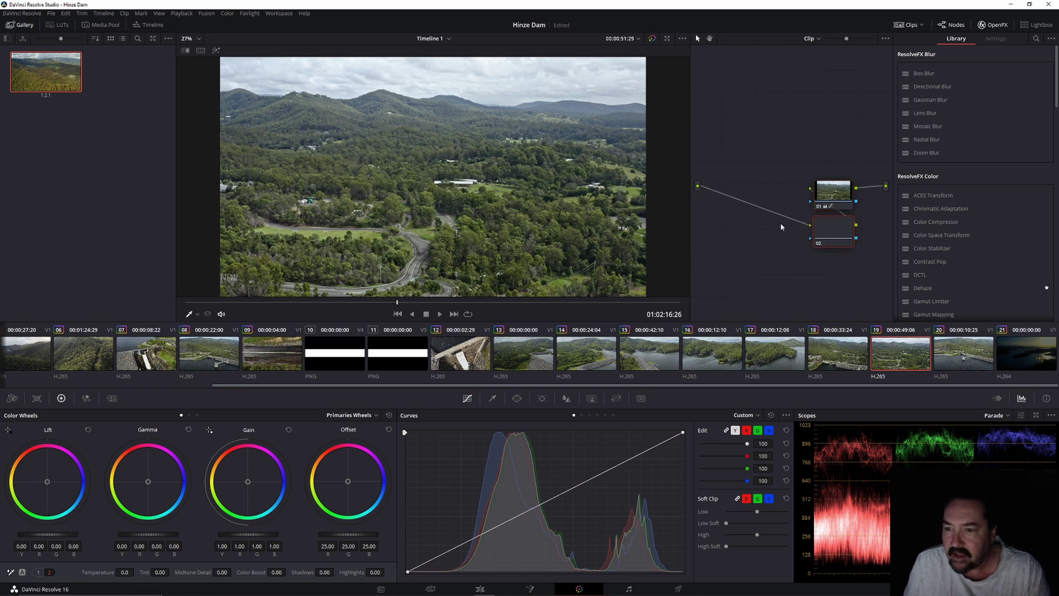
pyautogui.moveTo(825, 234); pyautogui.dragTo(768, 198)
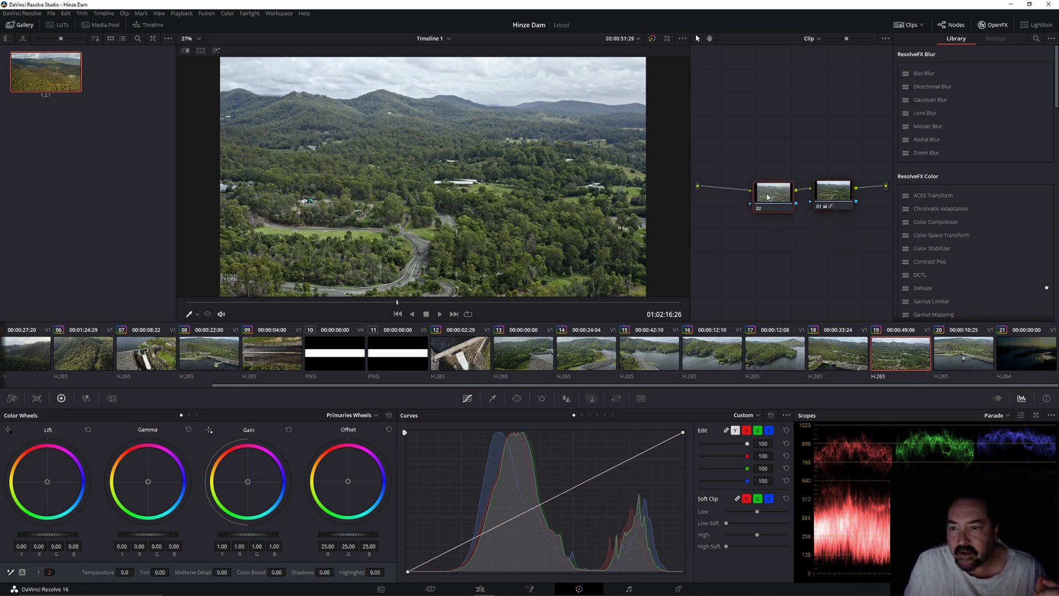
pyautogui.rightClick(768, 197)
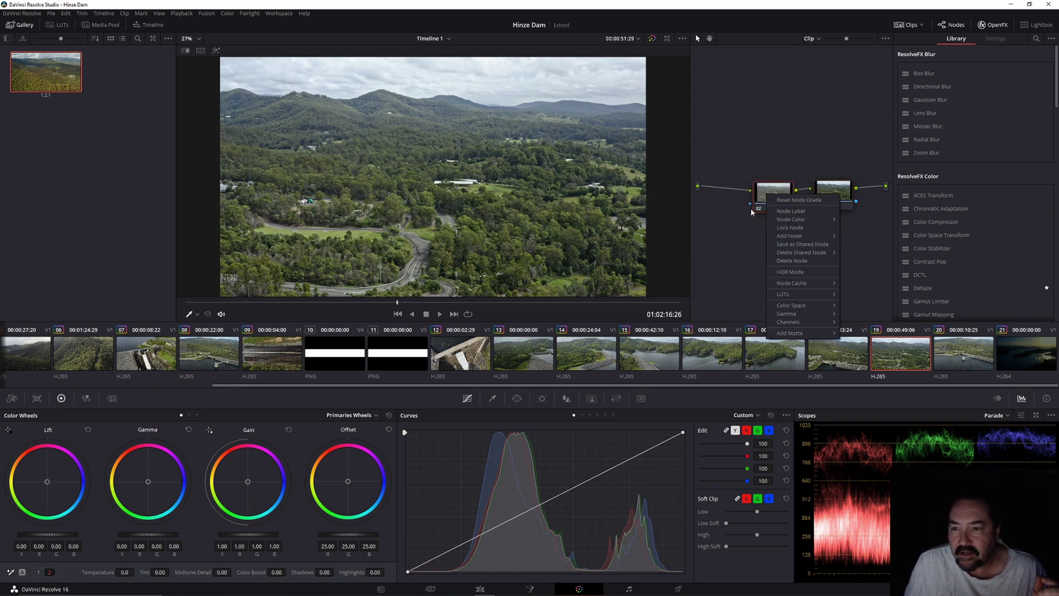
pyautogui.click(779, 212)
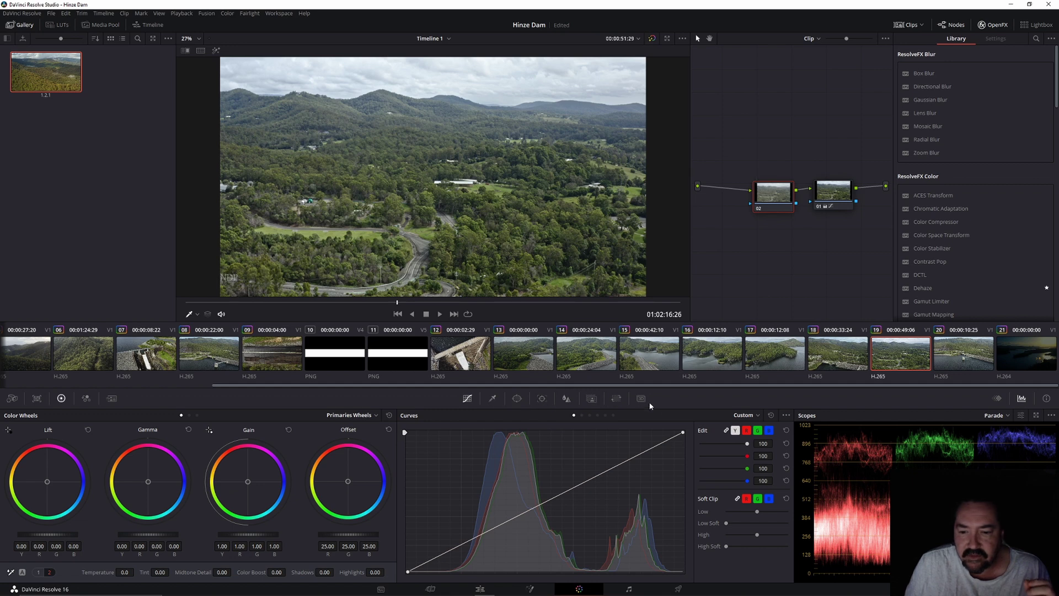
# Show the HSL qualifier controls and label node 02 'qual'.
pyautogui.click(492, 399)
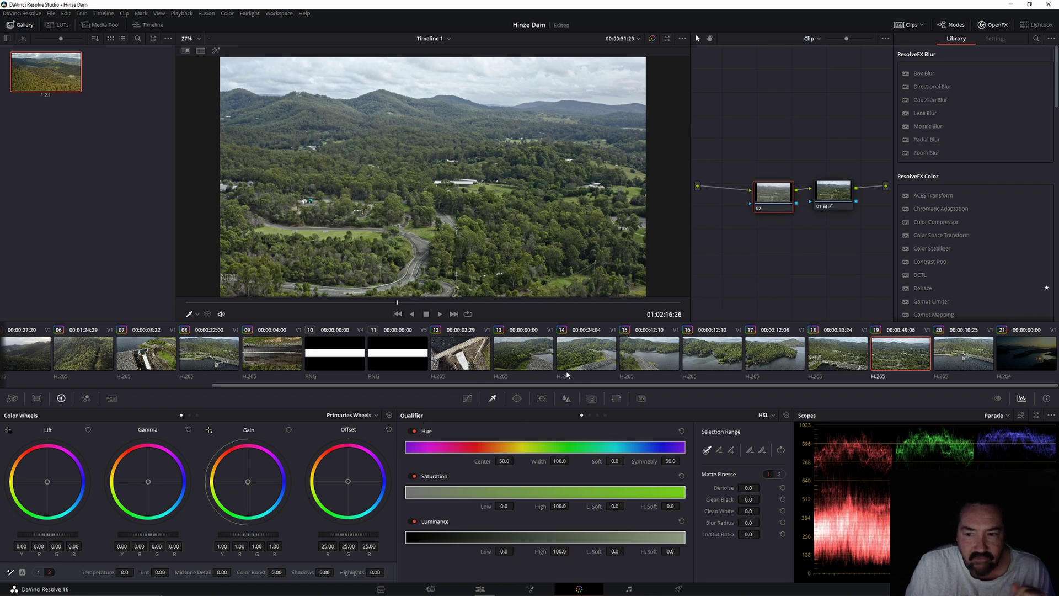
pyautogui.rightClick(764, 197)
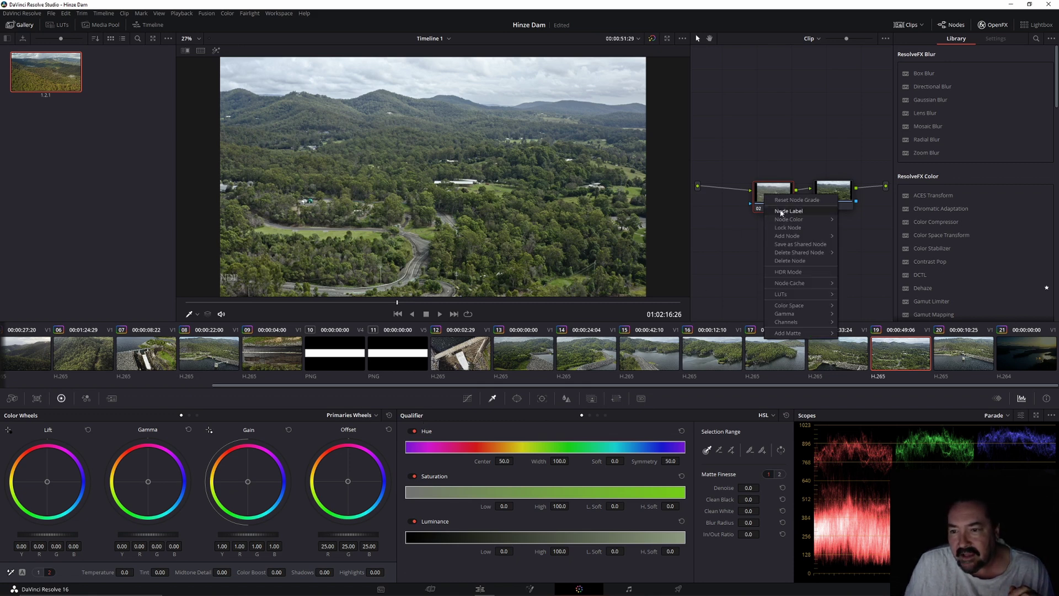
pyautogui.click(779, 213)
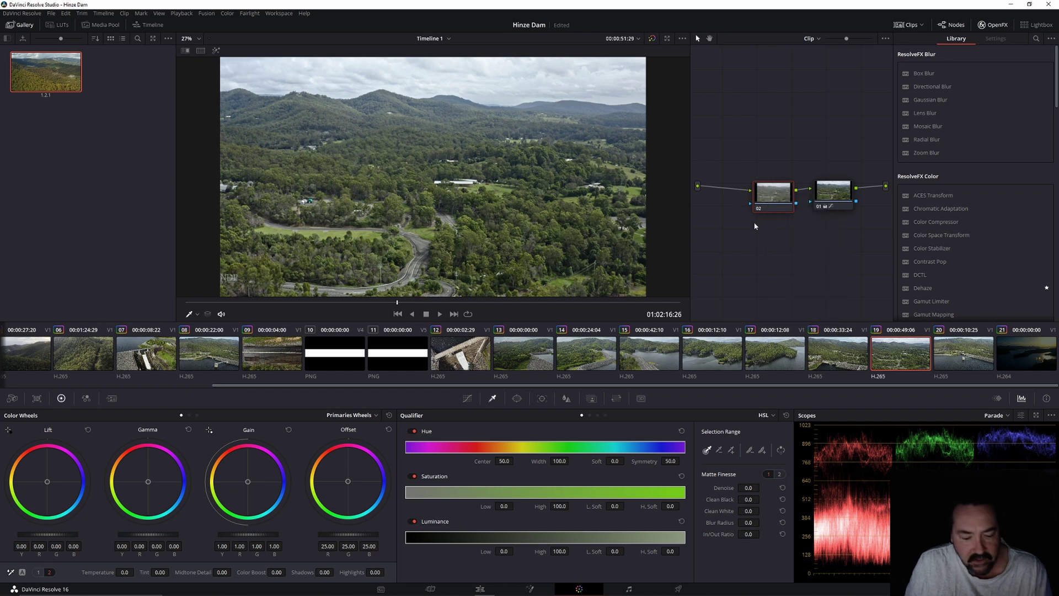
pyautogui.write('qual')
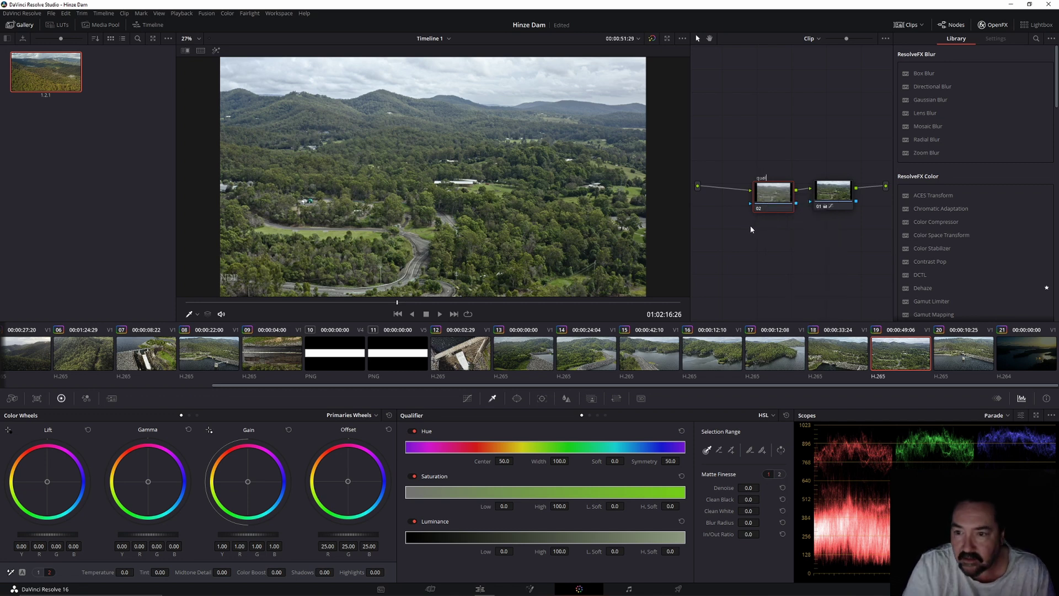
pyautogui.press('Return')
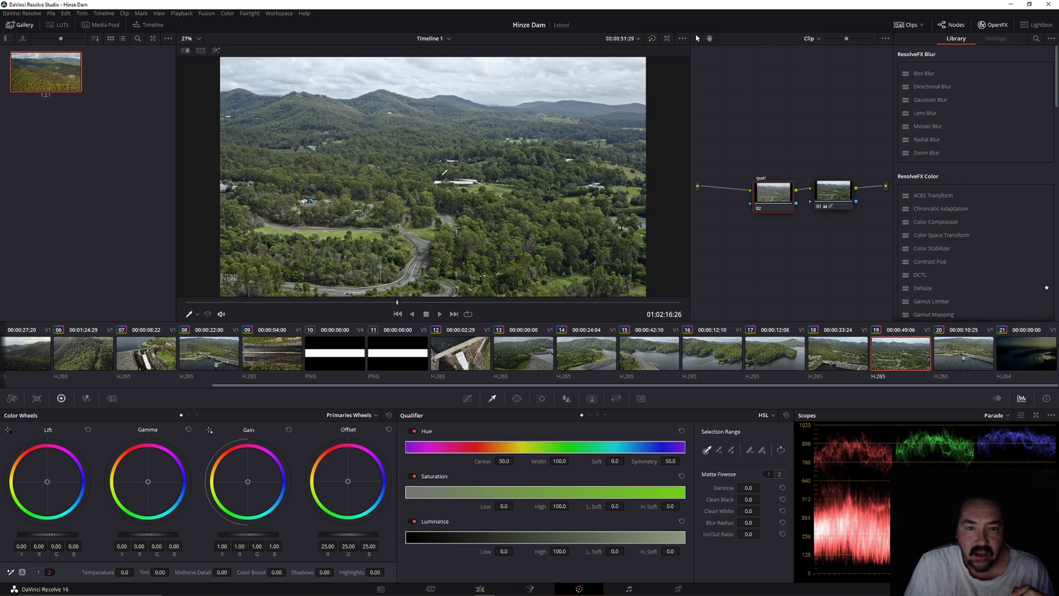
# Sample the sky with the qualifier eyedropper (luminance 66.8–76.9, hue 86.8) and preview the matte.
pyautogui.click(428, 72)
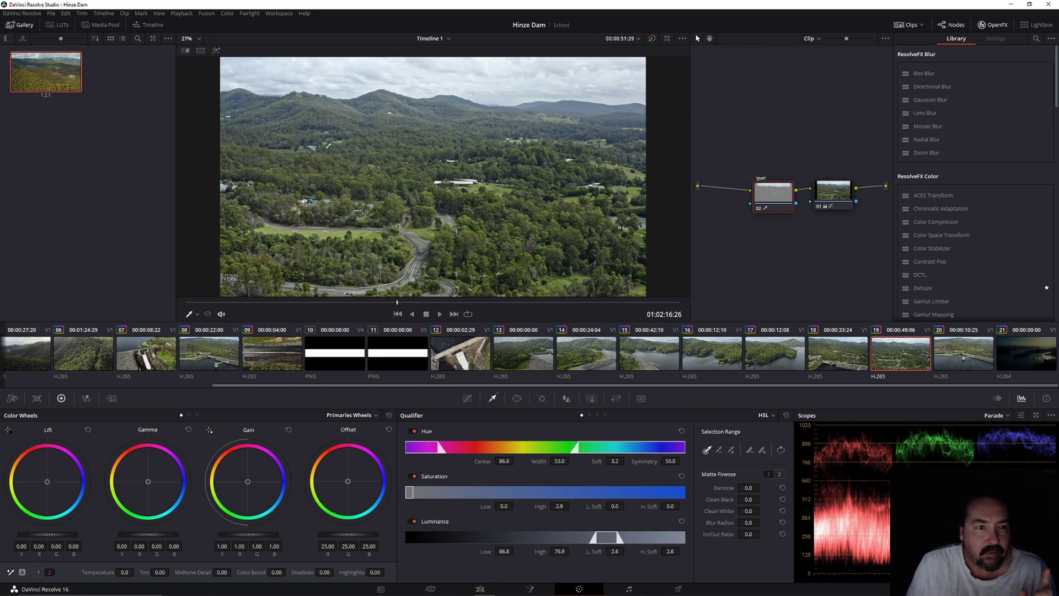
pyautogui.click(216, 51)
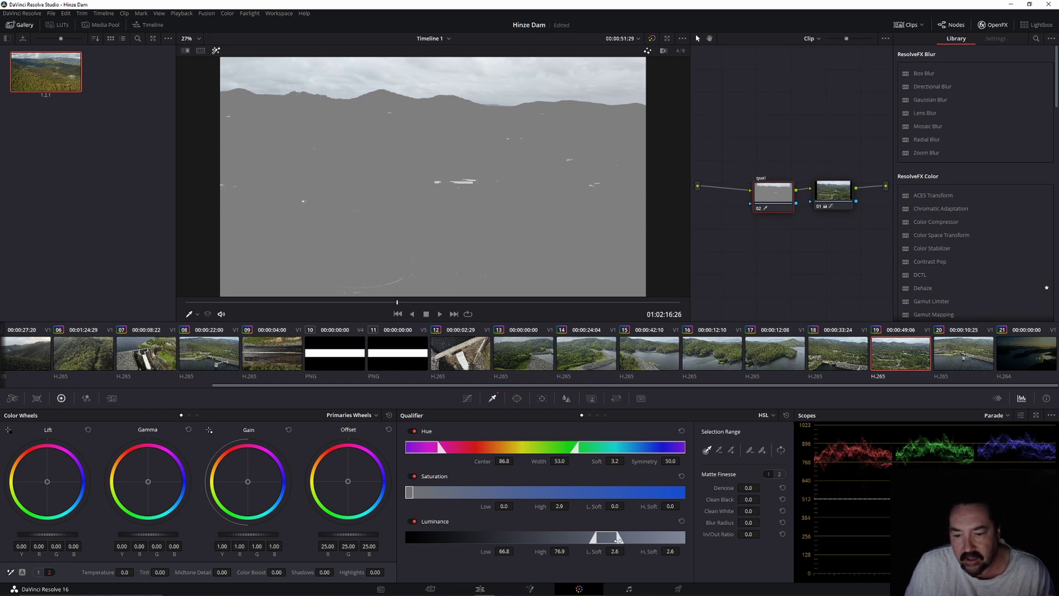
# Adjust the luminance qualifier handles until the sky matte spans 67.3 to 97.3.
pyautogui.moveTo(618, 539); pyautogui.dragTo(676, 541)
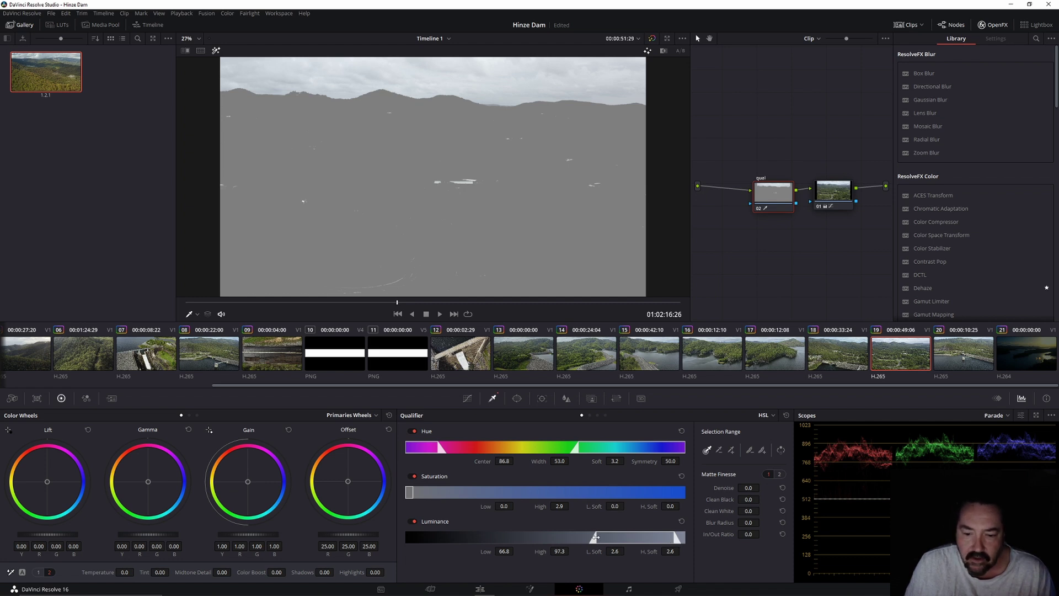
pyautogui.moveTo(595, 536); pyautogui.dragTo(548, 535)
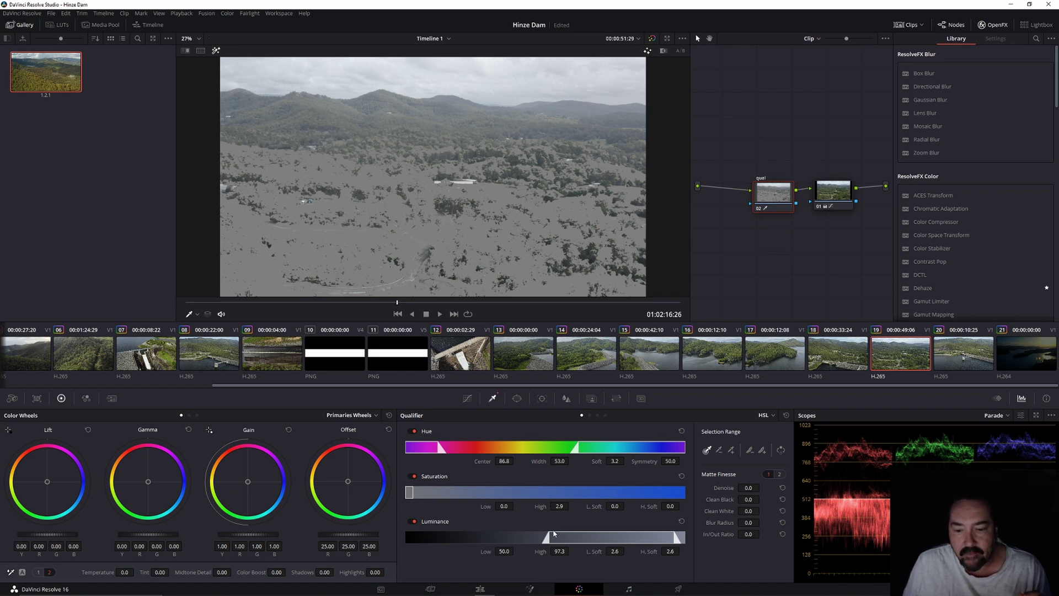
pyautogui.moveTo(549, 537); pyautogui.dragTo(578, 537)
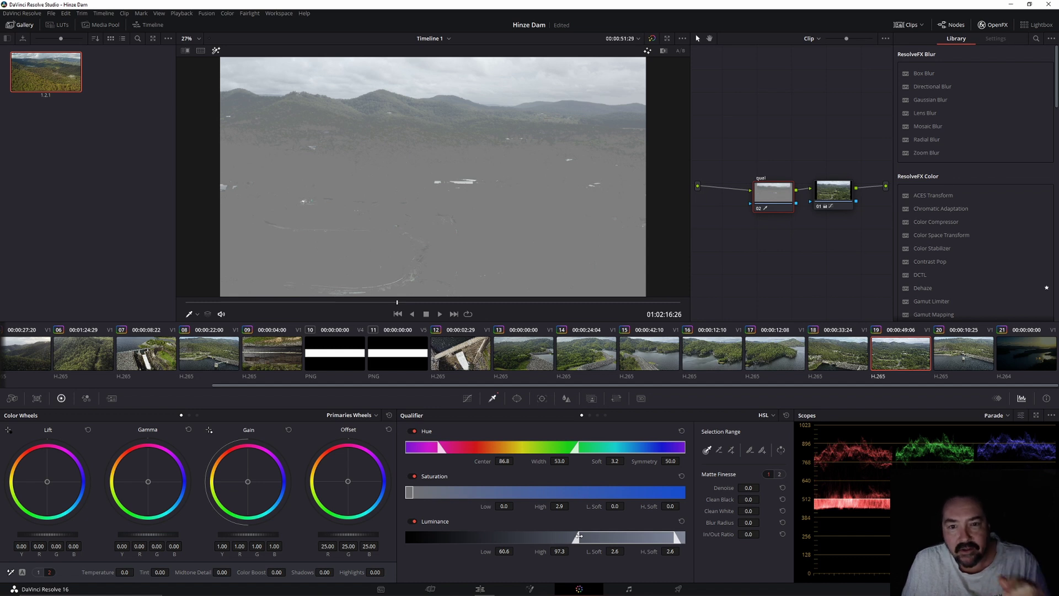
pyautogui.moveTo(578, 536); pyautogui.dragTo(598, 535)
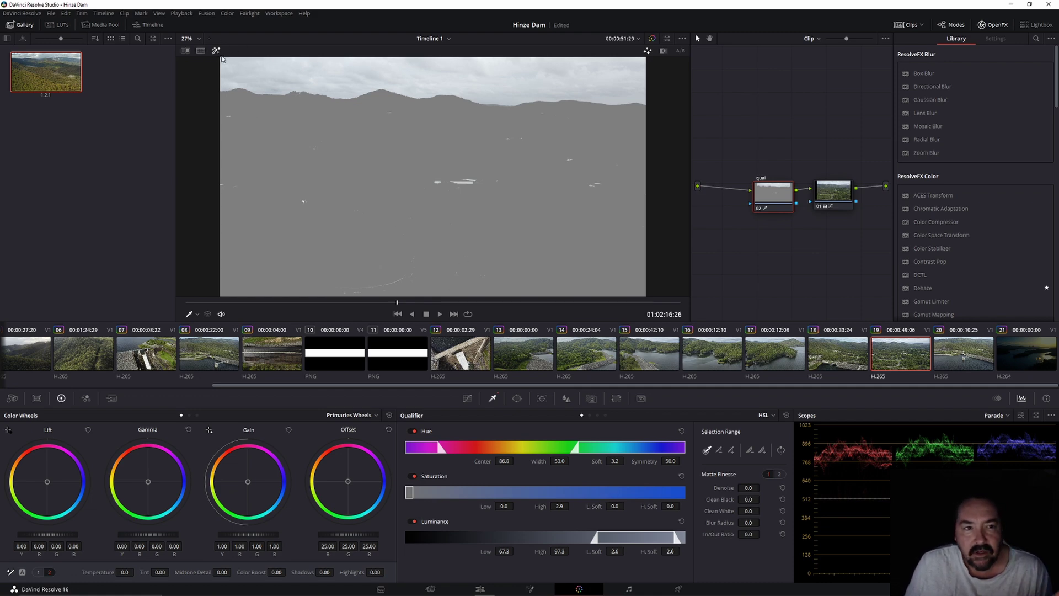
# Turn off the matte preview and set the sky node's Midtone Detail to 100.
pyautogui.click(215, 50)
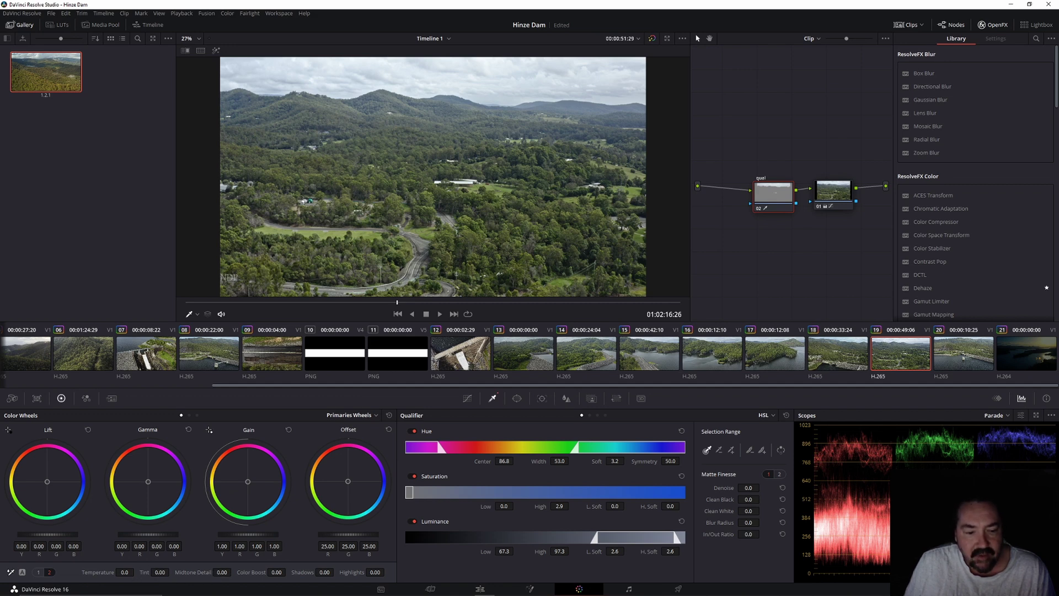
pyautogui.moveTo(221, 572); pyautogui.dragTo(232, 571)
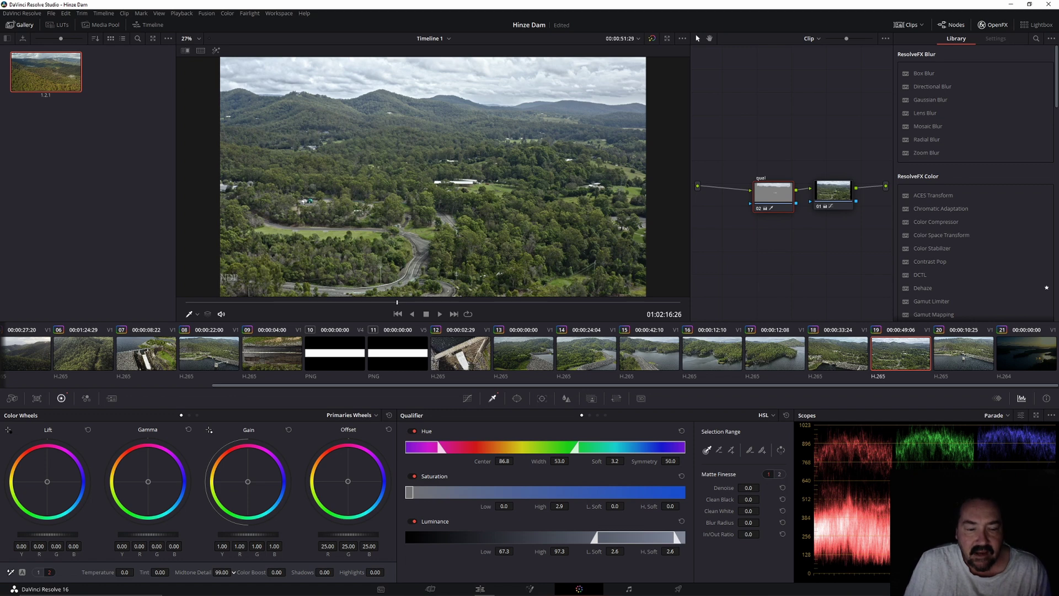
pyautogui.moveTo(232, 572); pyautogui.dragTo(198, 572)
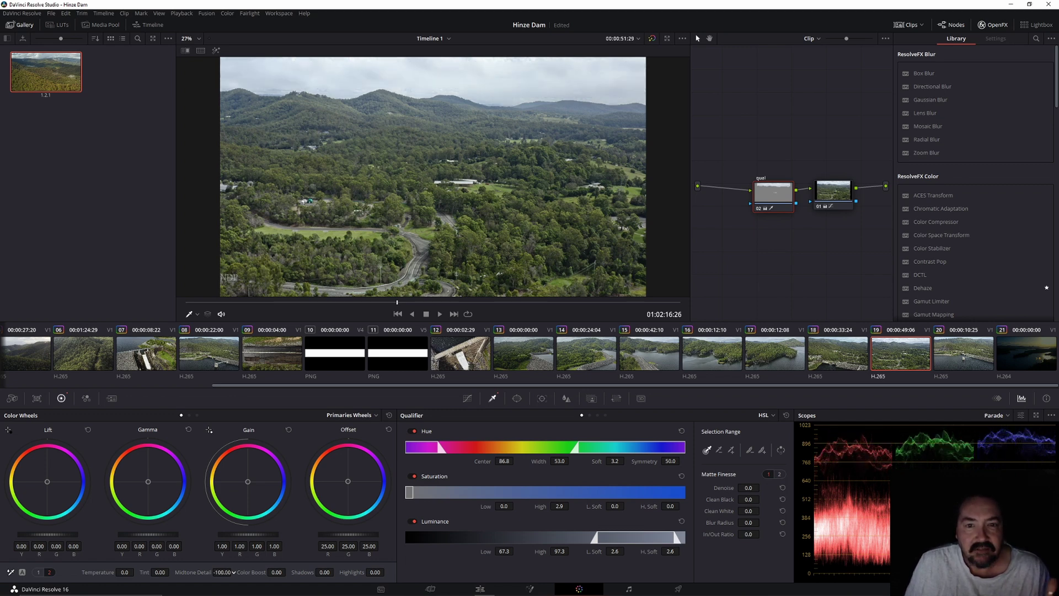
pyautogui.moveTo(234, 572); pyautogui.dragTo(234, 572)
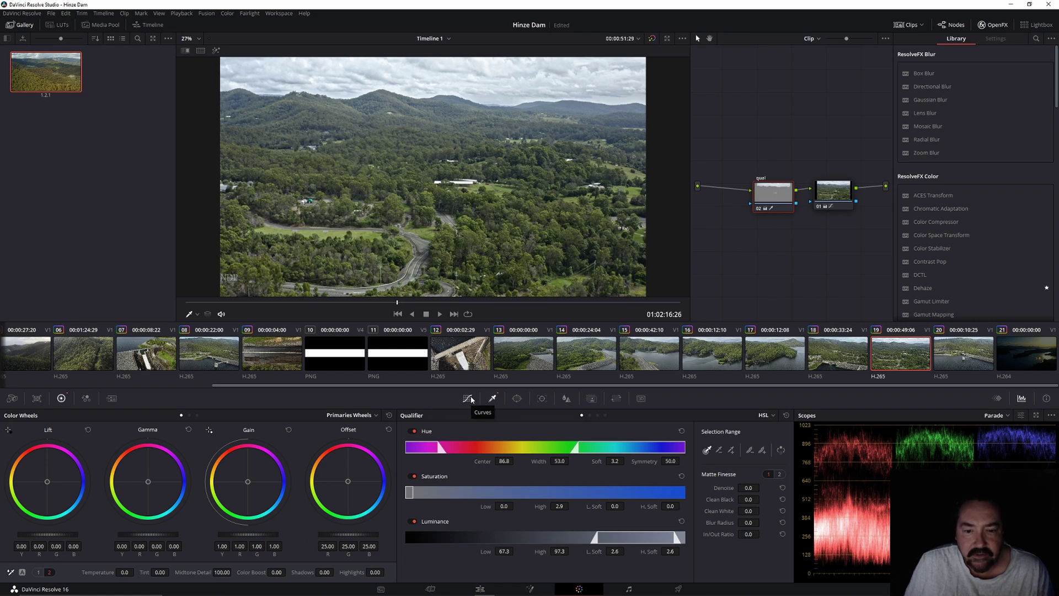
pyautogui.click(468, 398)
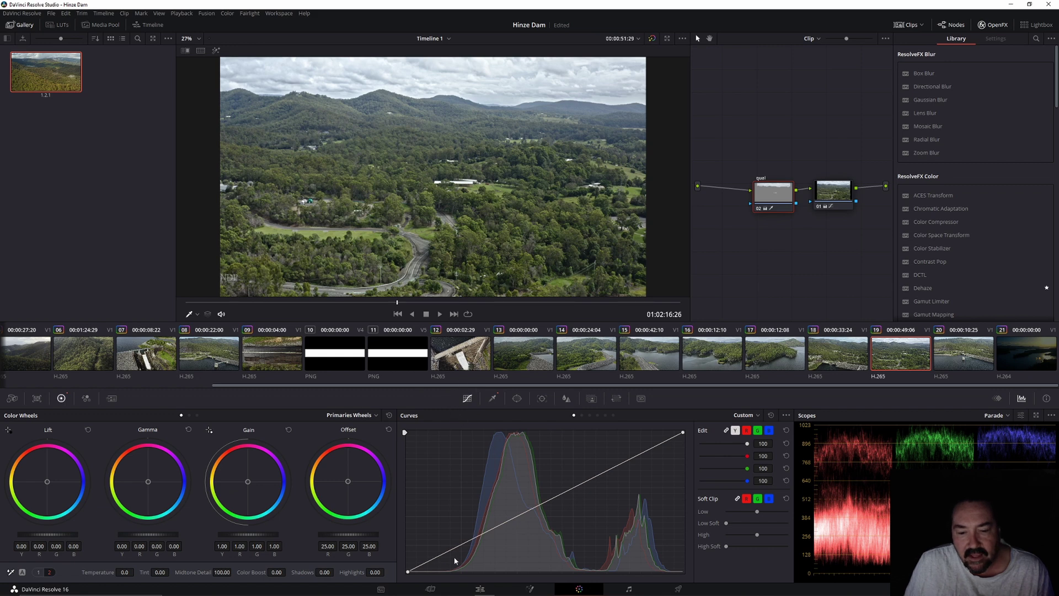
# Give the sky node an S-shaped contrast curve and try a yellow Gain tint, then reset Gain.
pyautogui.moveTo(457, 545); pyautogui.dragTo(463, 559)
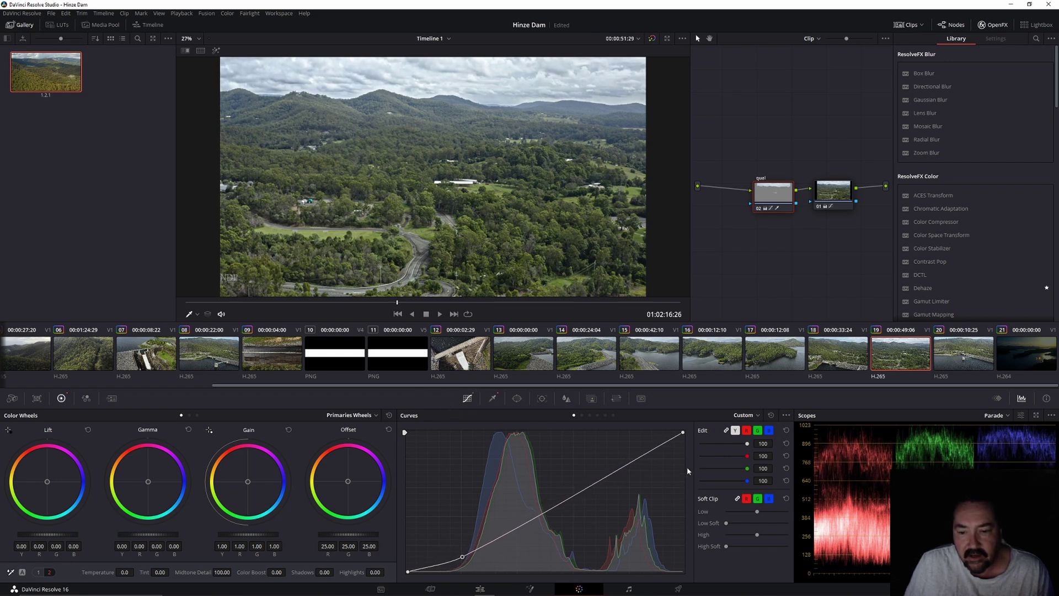
pyautogui.moveTo(634, 459); pyautogui.dragTo(633, 456)
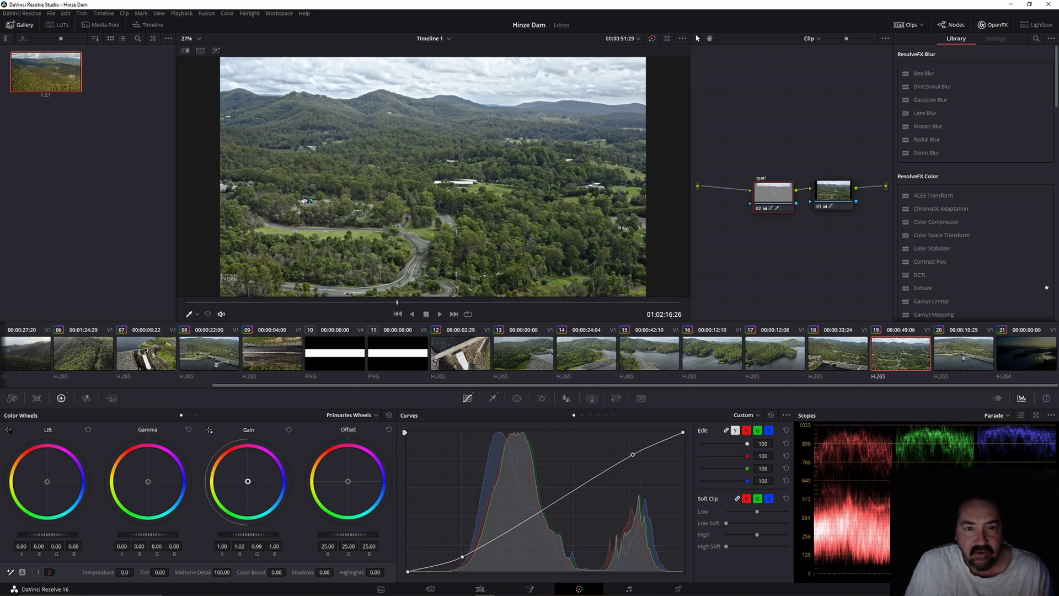
pyautogui.moveTo(209, 430); pyautogui.dragTo(209, 429)
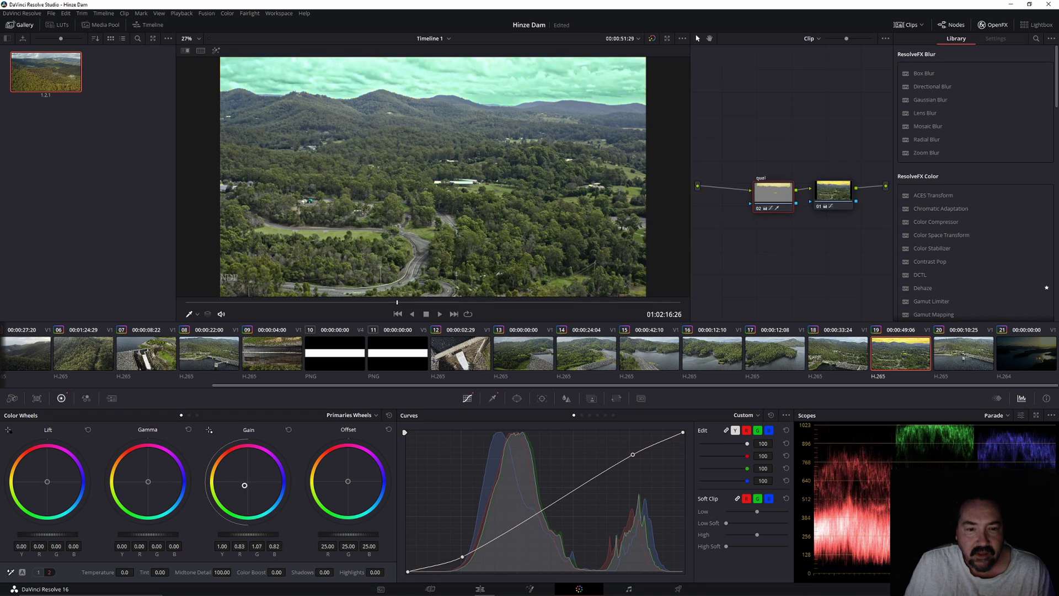
pyautogui.moveTo(244, 485); pyautogui.dragTo(243, 481)
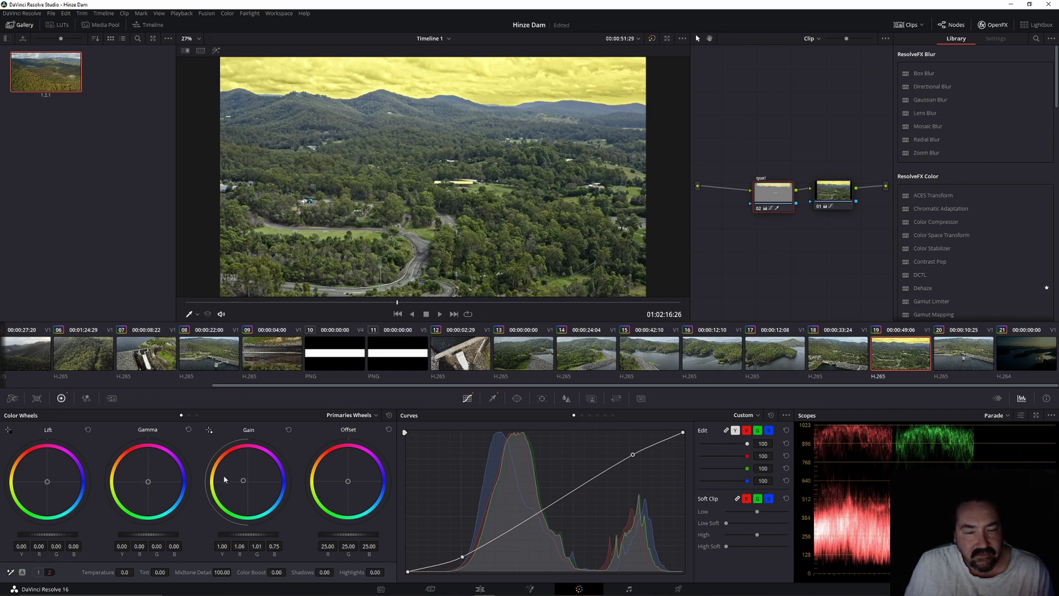
pyautogui.doubleClick(262, 478)
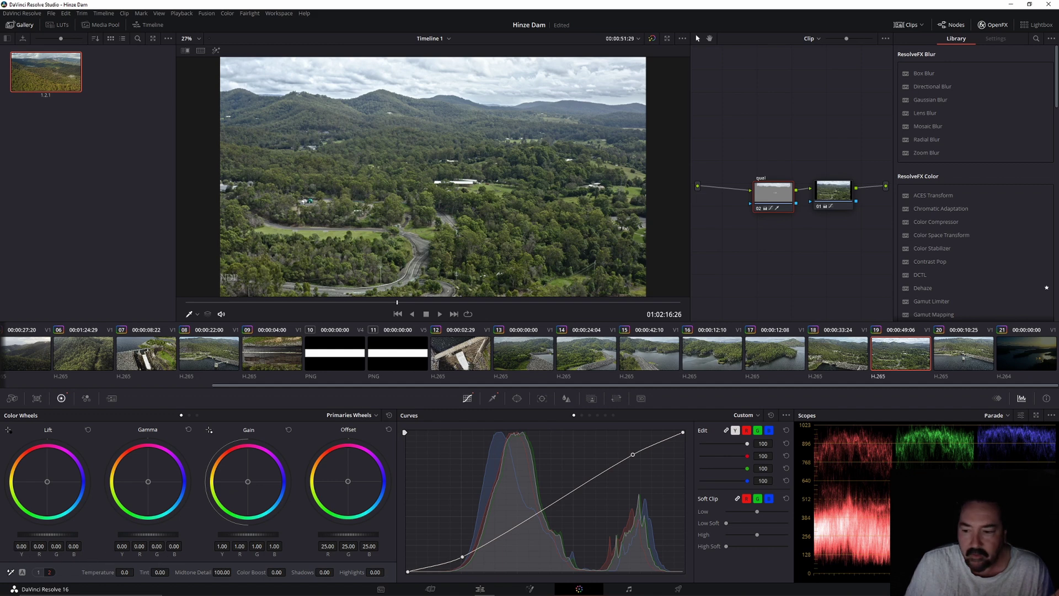
# Set sky Lift to 0.03 and Gain to 0.92, steepen the shadow curve, then bypass the node.
pyautogui.moveTo(44, 534); pyautogui.dragTo(48, 534)
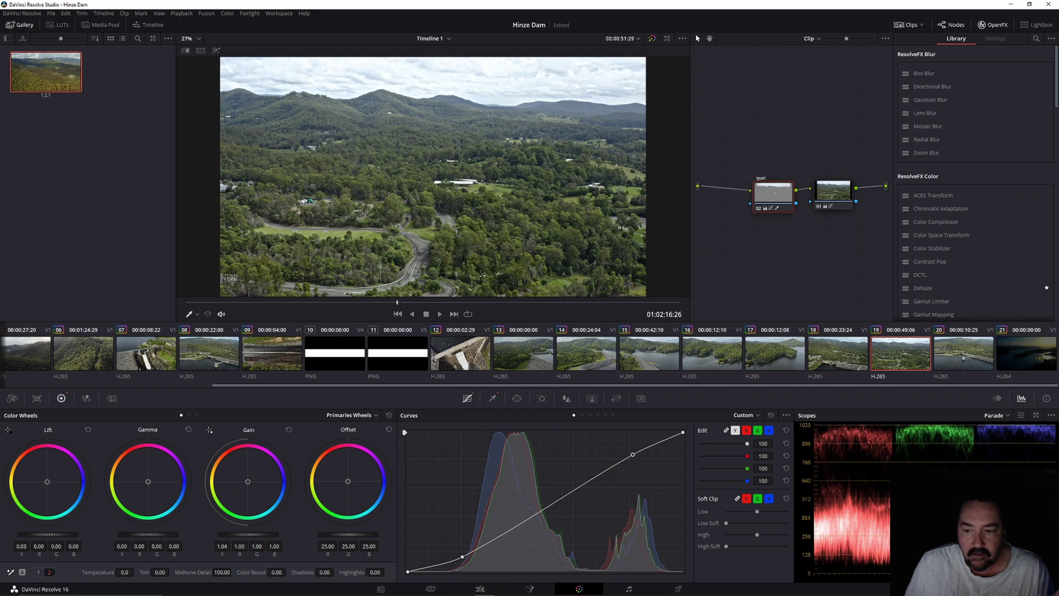
pyautogui.moveTo(230, 551); pyautogui.dragTo(220, 546)
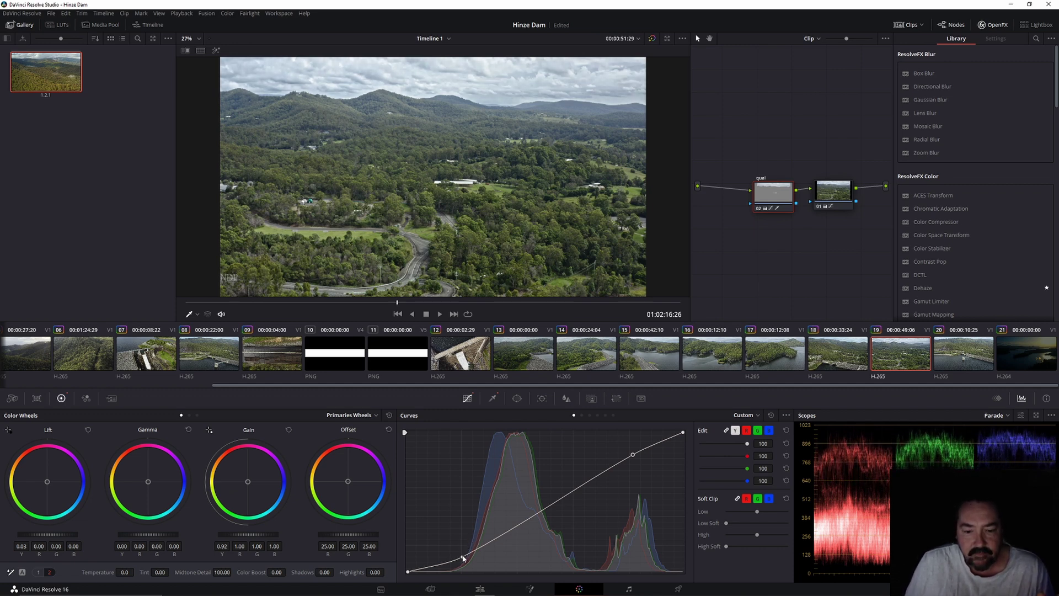
pyautogui.moveTo(462, 557); pyautogui.dragTo(508, 572)
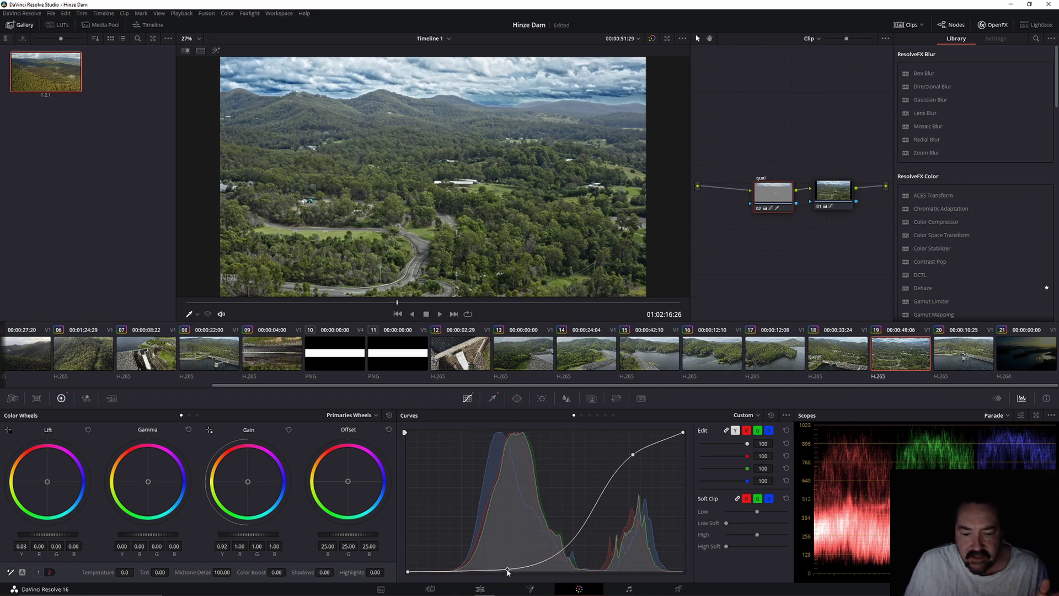
pyautogui.moveTo(507, 571); pyautogui.dragTo(488, 562)
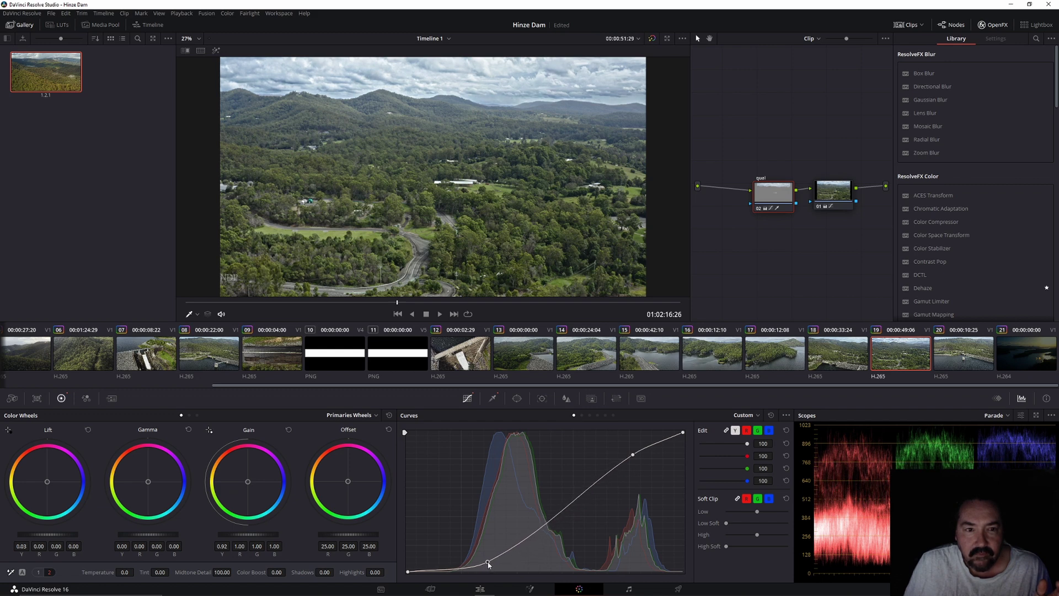
pyautogui.click(759, 209)
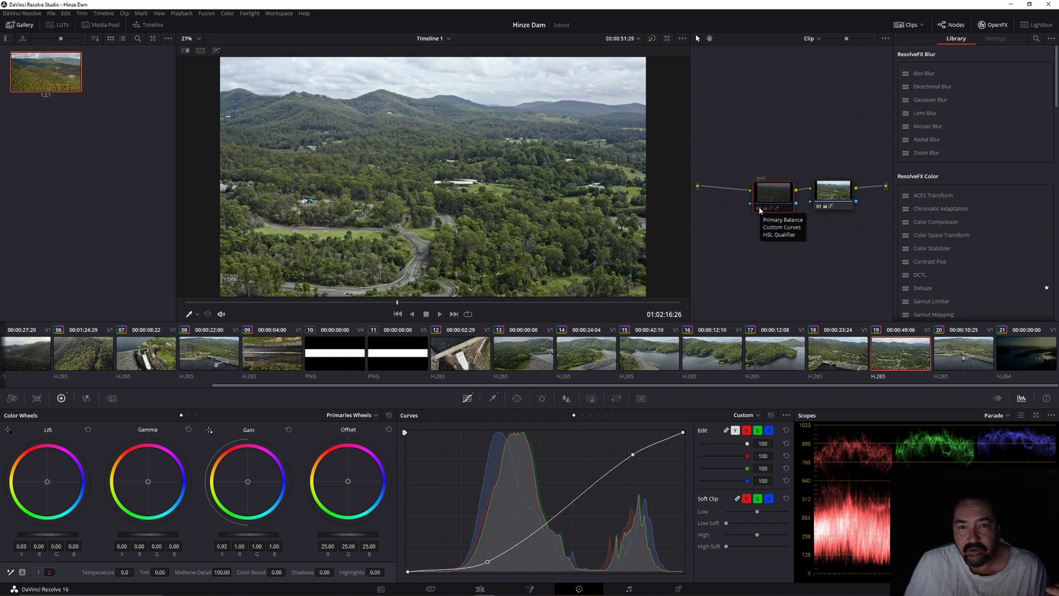
pyautogui.hotkey('ctrl', 'd')
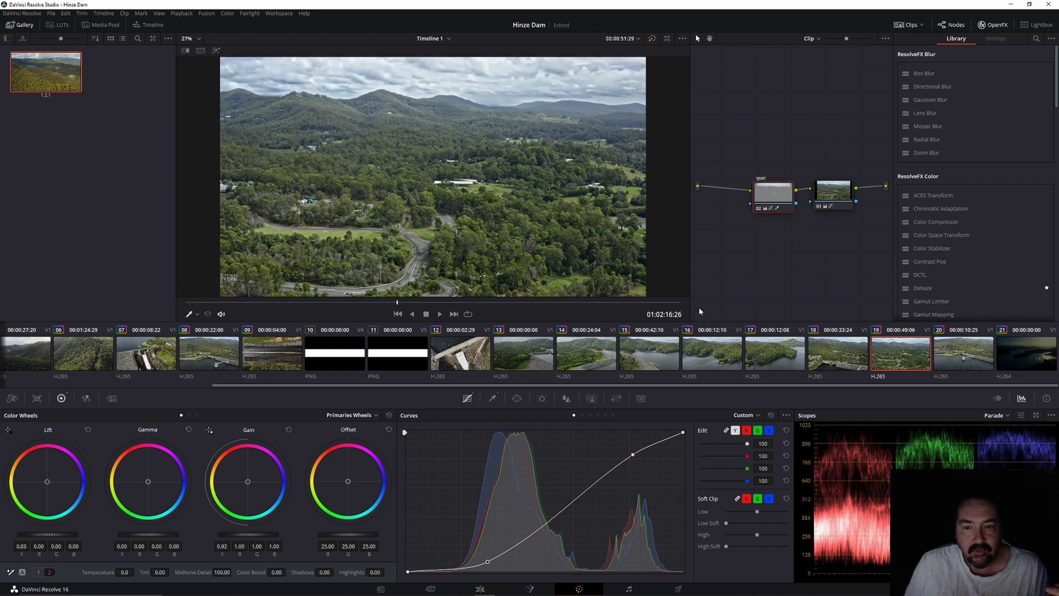